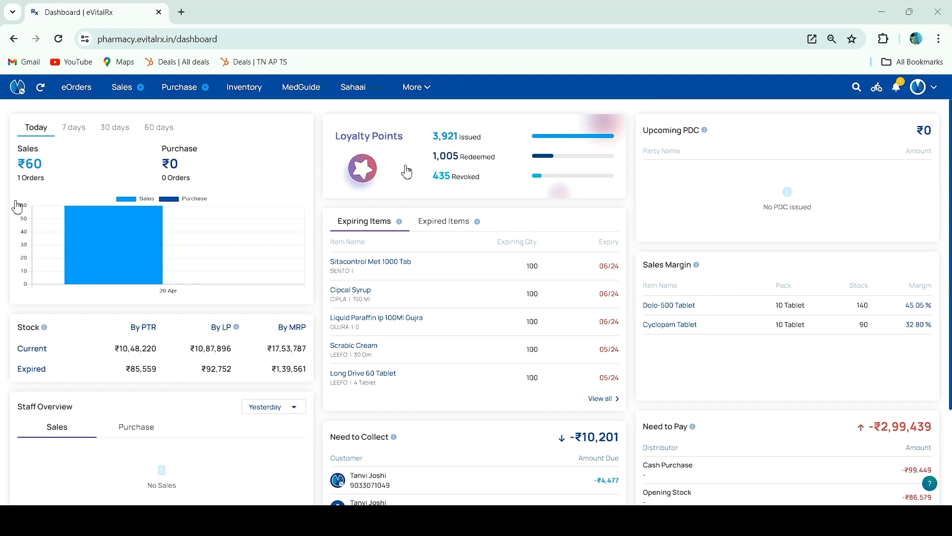
# - Open the Loyalty Program dashboard from Account & Settings and review 3,921 issued, 1,005 redeemed, 435 revoked points
pyautogui.click(919, 88)
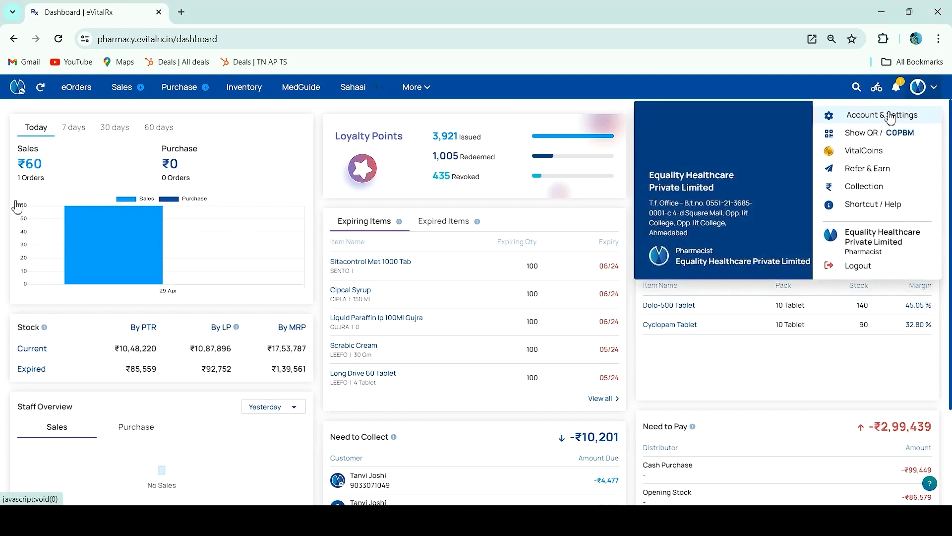
pyautogui.click(890, 116)
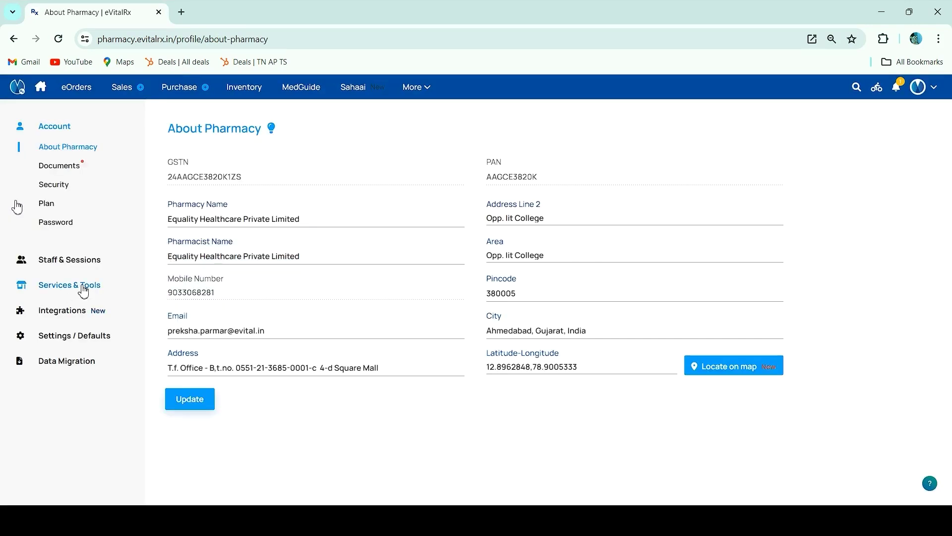
pyautogui.click(80, 287)
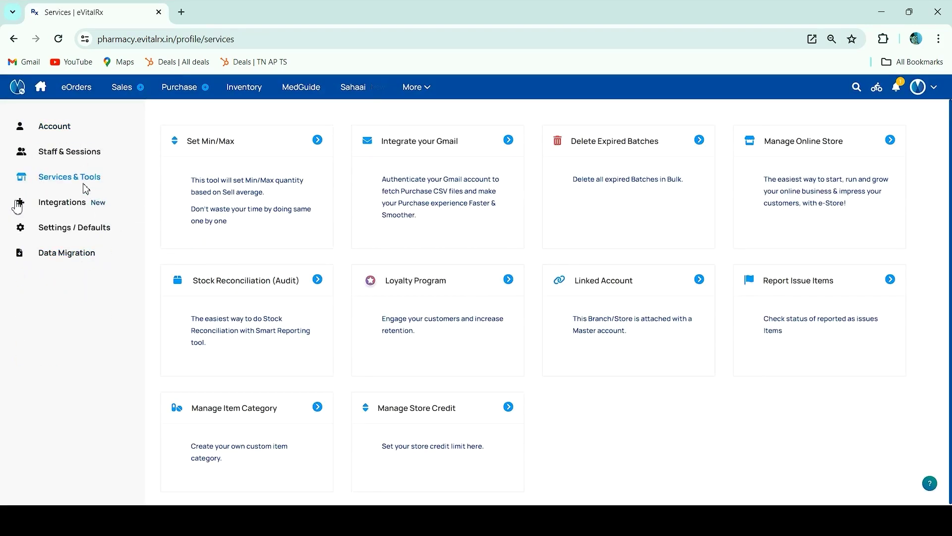
pyautogui.click(418, 289)
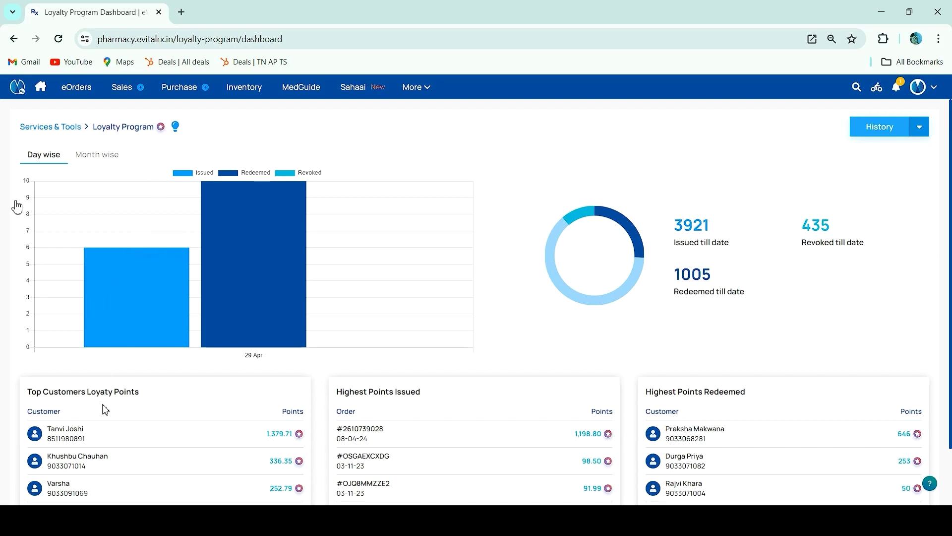
pyautogui.scroll(-1, 105, 410)
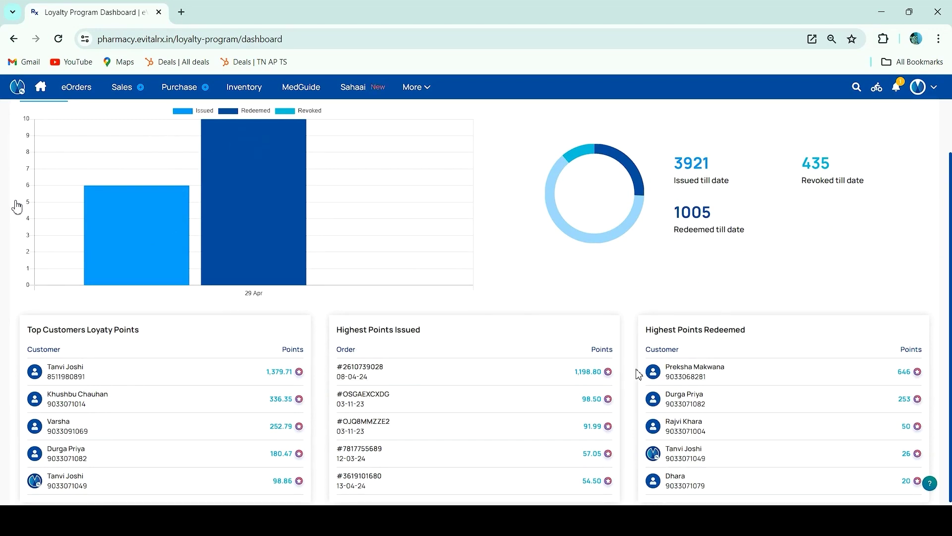
pyautogui.scroll(1, 639, 374)
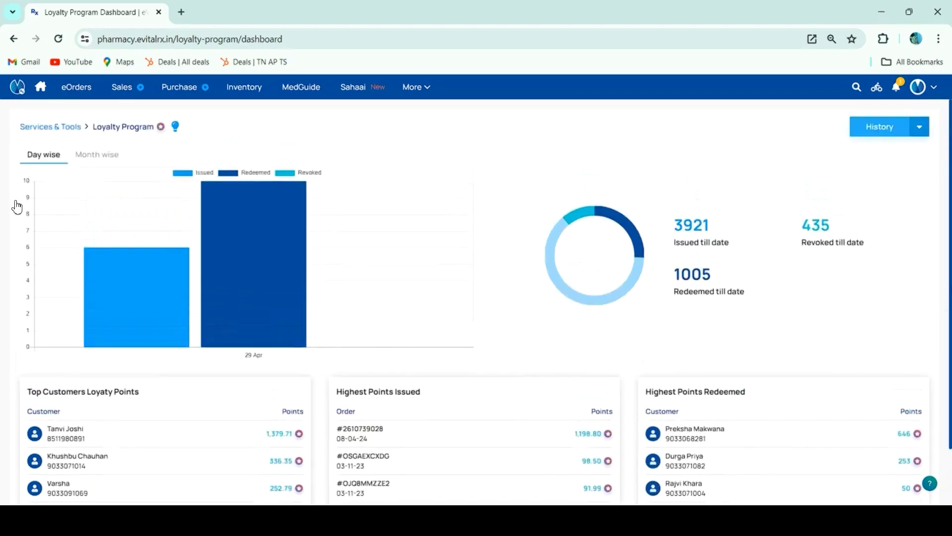
# - Save the loyalty Configurations with OTP required for redemption and a 50% bill redemption cap
pyautogui.click(921, 131)
pyautogui.click(886, 142)
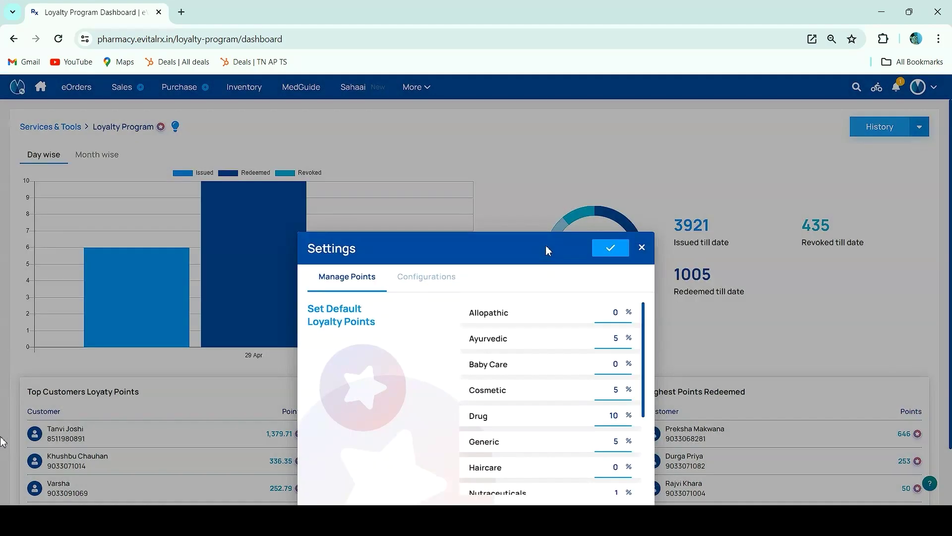
pyautogui.scroll(-1, 561, 371)
pyautogui.scroll(-3, 561, 371)
pyautogui.scroll(3, 561, 371)
pyautogui.click(421, 286)
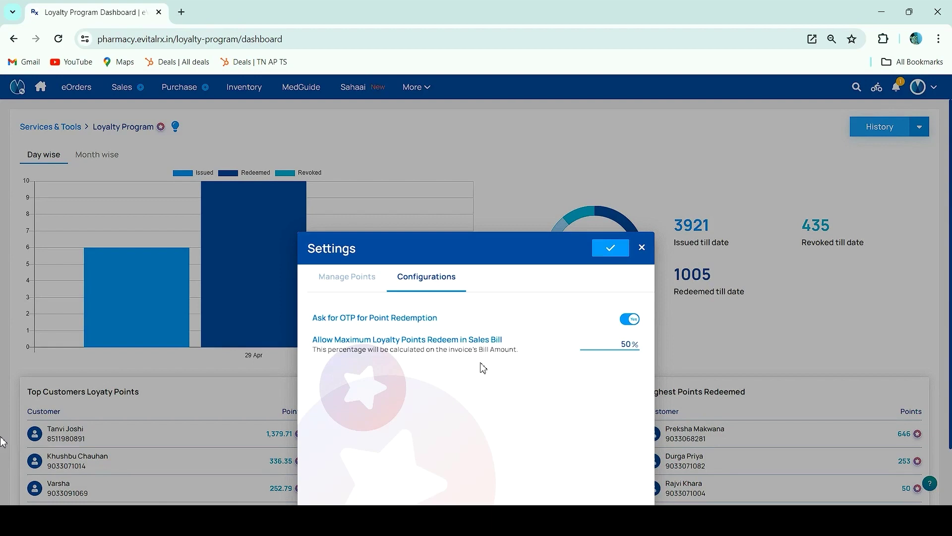
pyautogui.click(620, 253)
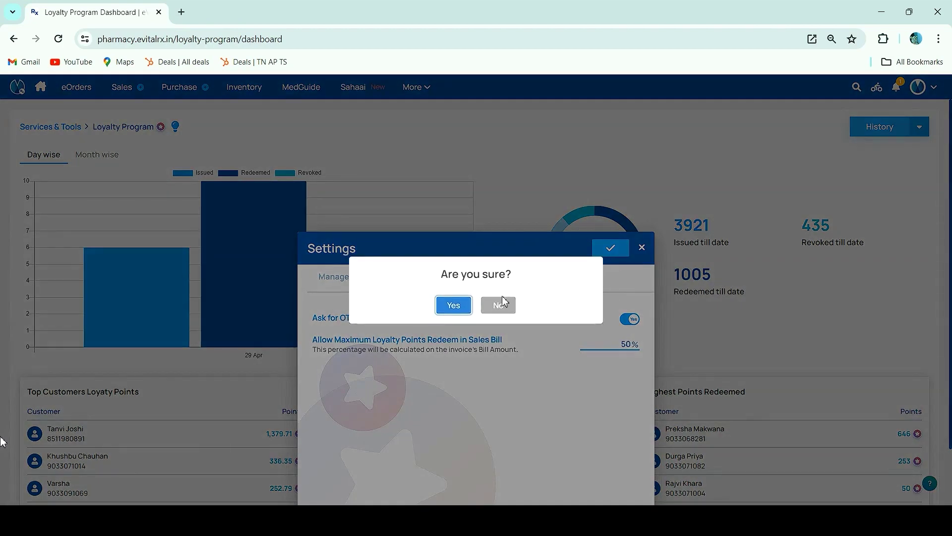
pyautogui.click(453, 305)
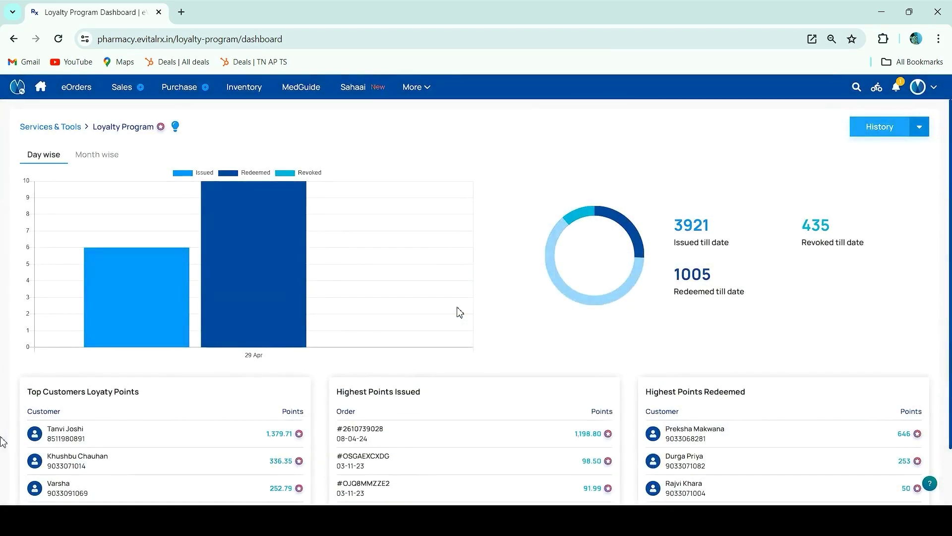
# - Start a new sales bill and select the customer by searching their name
pyautogui.moveTo(281, 301)
pyautogui.moveTo(141, 92)
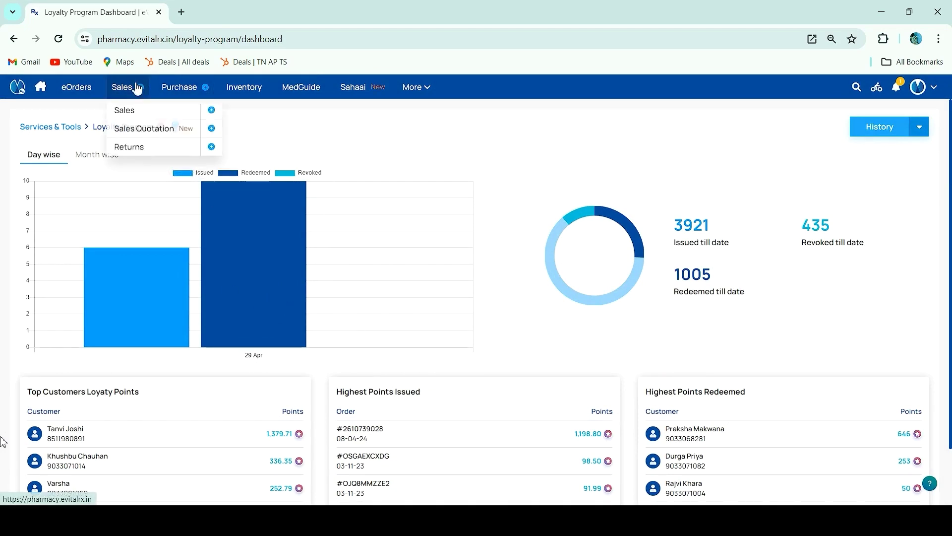
pyautogui.click(143, 91)
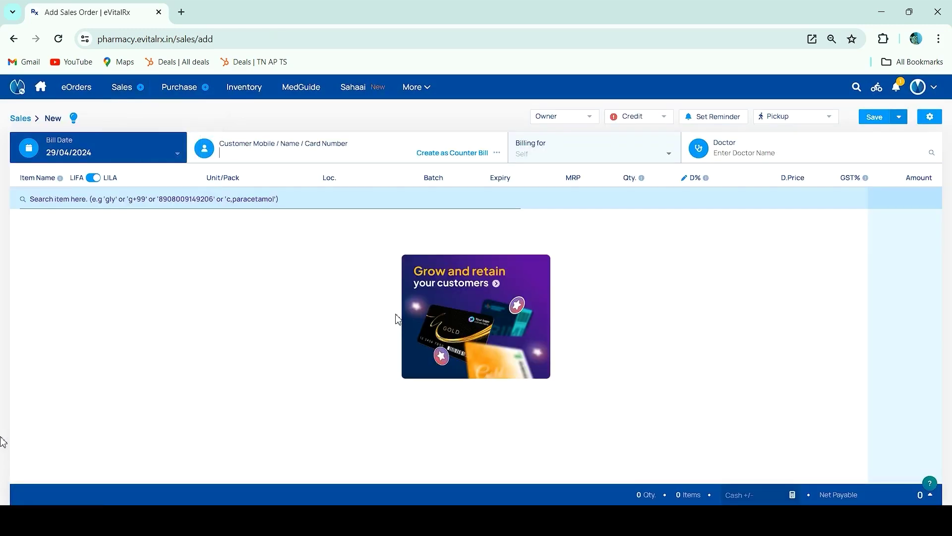
pyautogui.click(258, 155)
pyautogui.write('Durga')
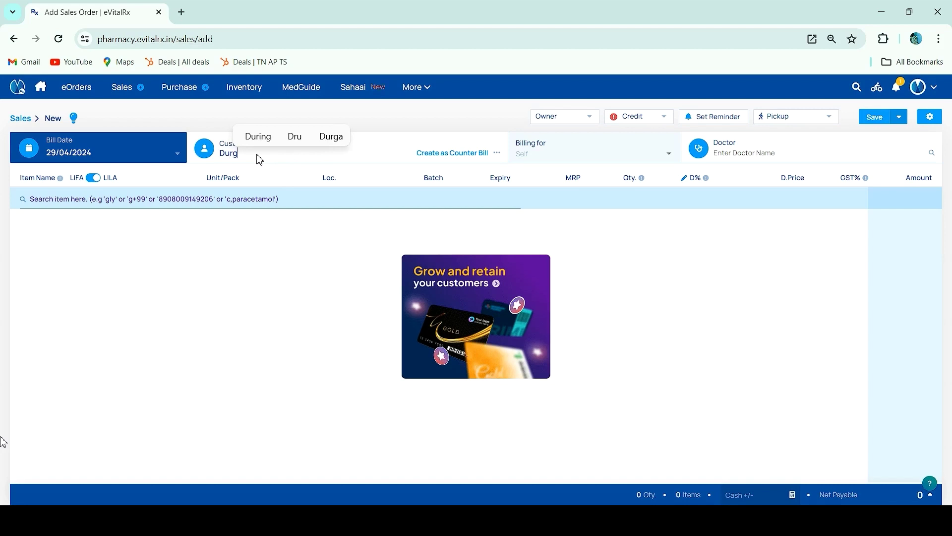
pyautogui.click(257, 172)
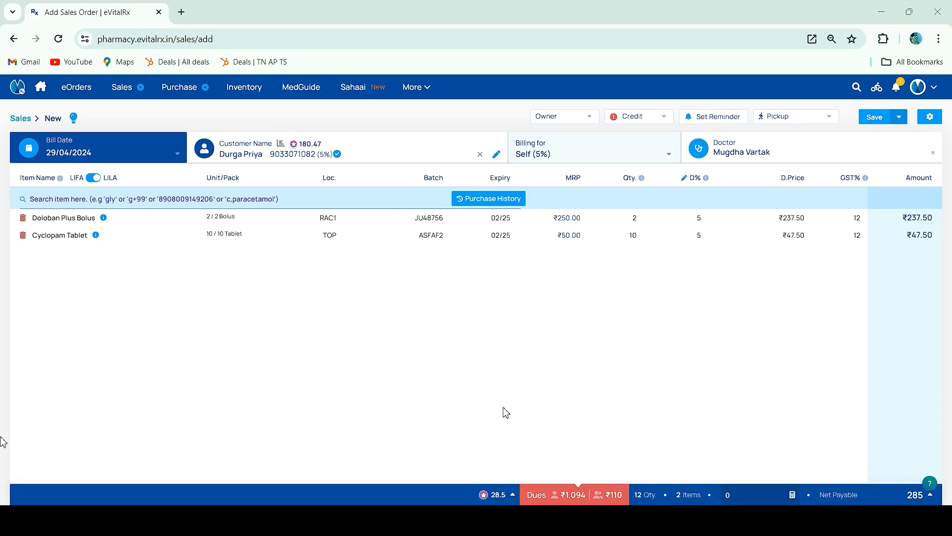
pyautogui.click(497, 495)
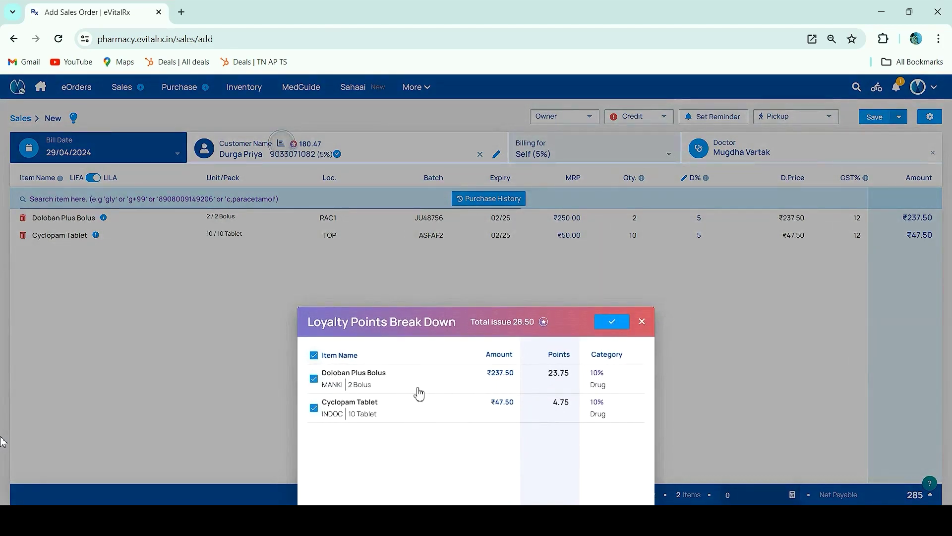
pyautogui.click(642, 322)
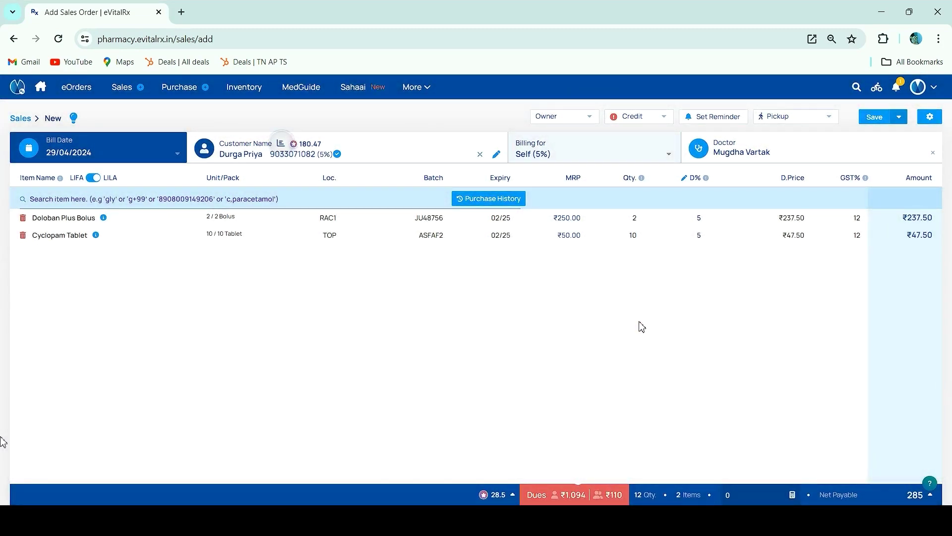
pyautogui.click(687, 499)
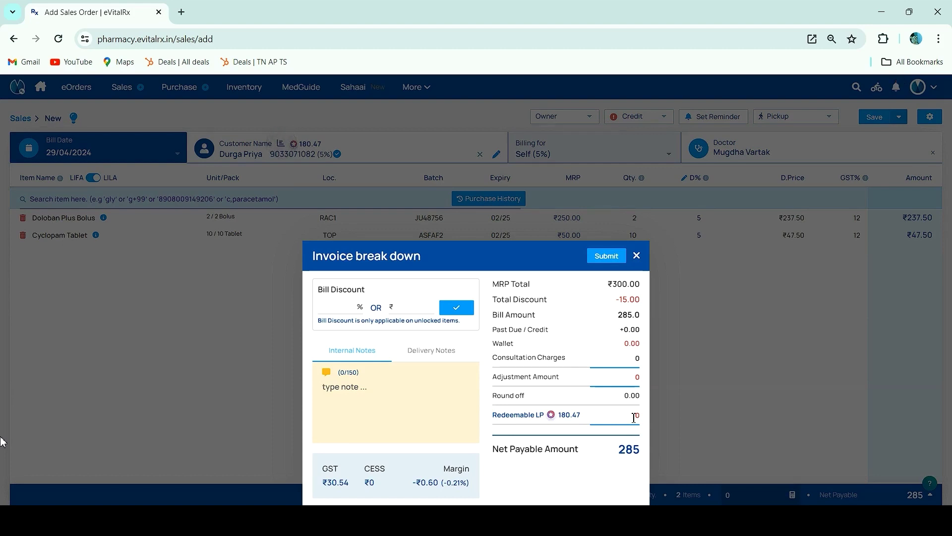
# - Enter 10 Redeemable LP in the invoice breakdown and submit it
pyautogui.click(629, 420)
pyautogui.write('10')
pyautogui.click(598, 258)
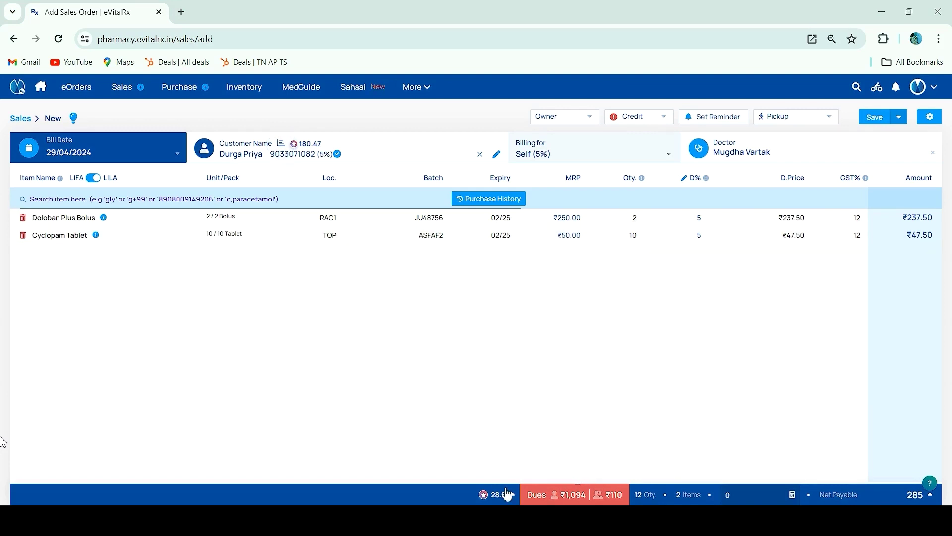
# - Untick all items so no loyalty points are issued, then save the ₹285 bill as DEMO119
pyautogui.click(490, 498)
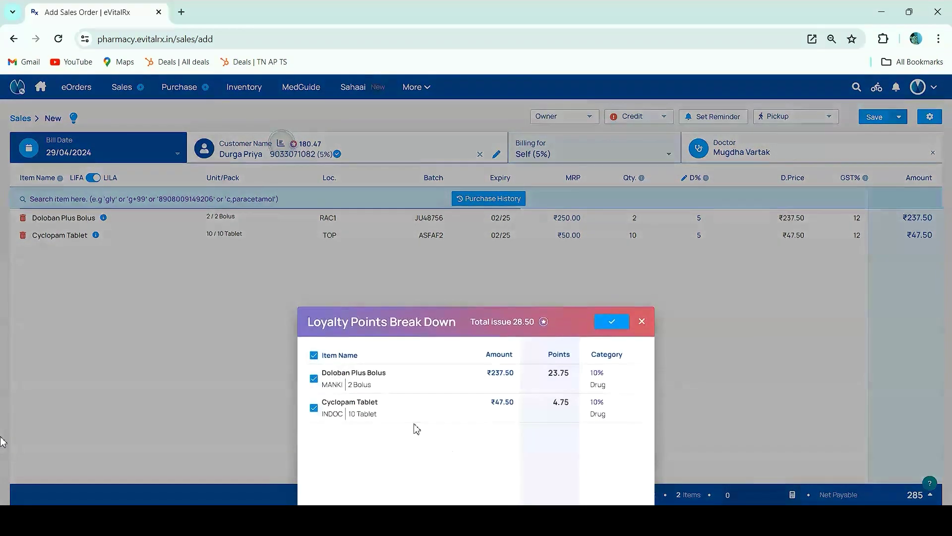
pyautogui.click(315, 356)
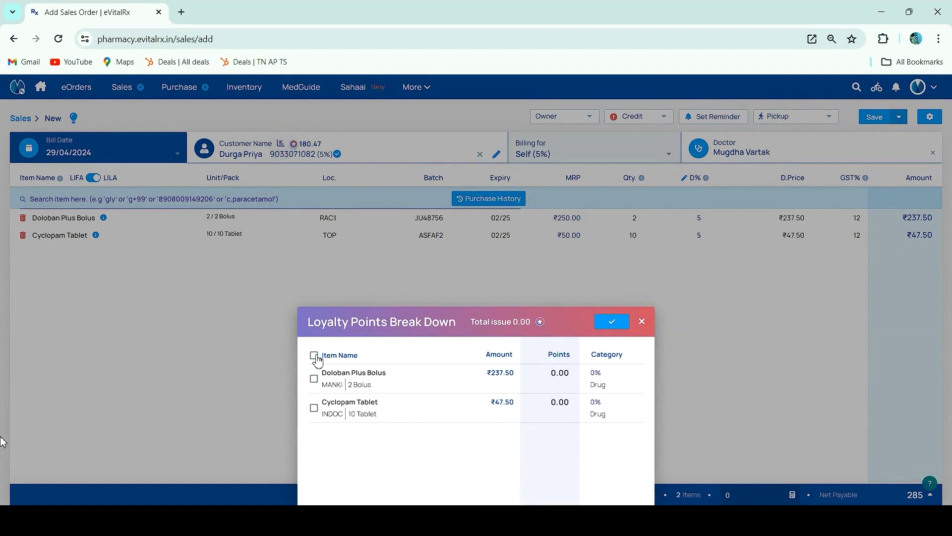
pyautogui.click(601, 328)
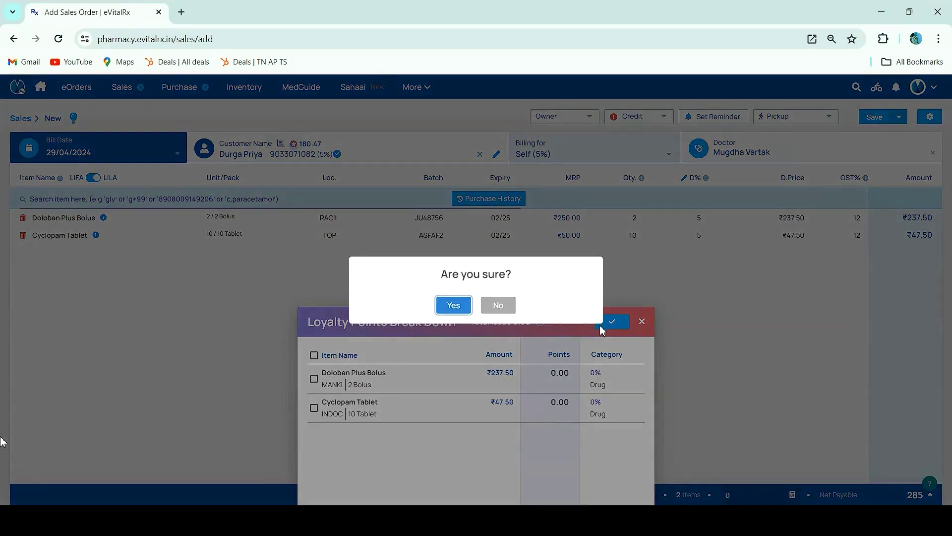
pyautogui.click(453, 307)
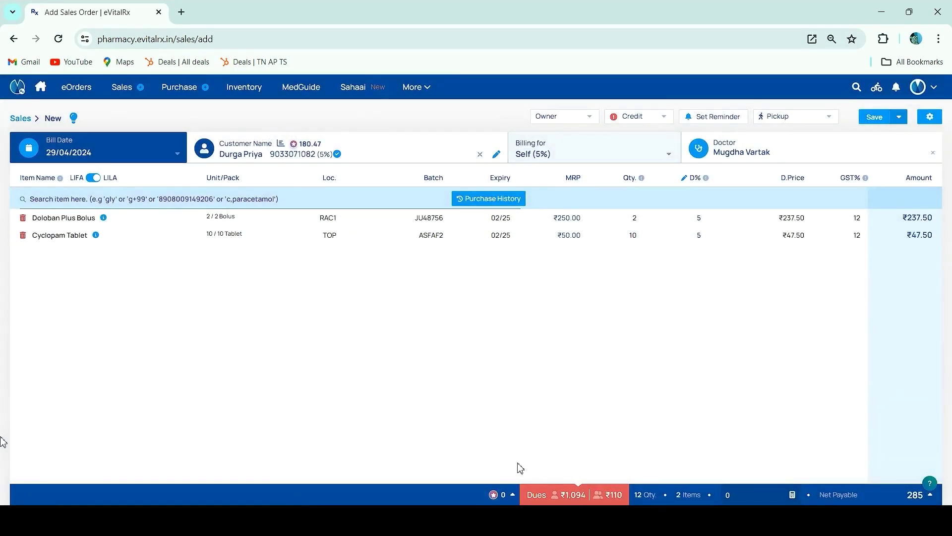
pyautogui.click(872, 119)
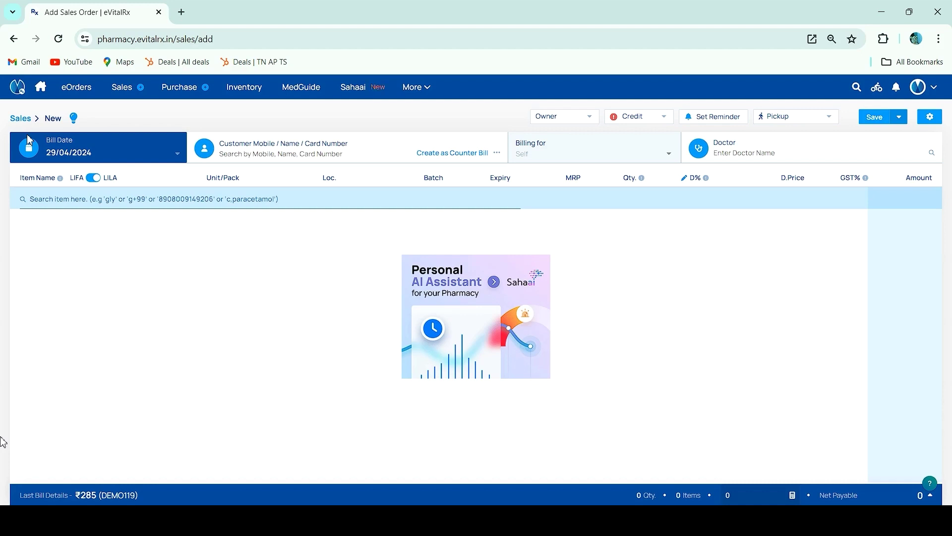
pyautogui.moveTo(121, 97)
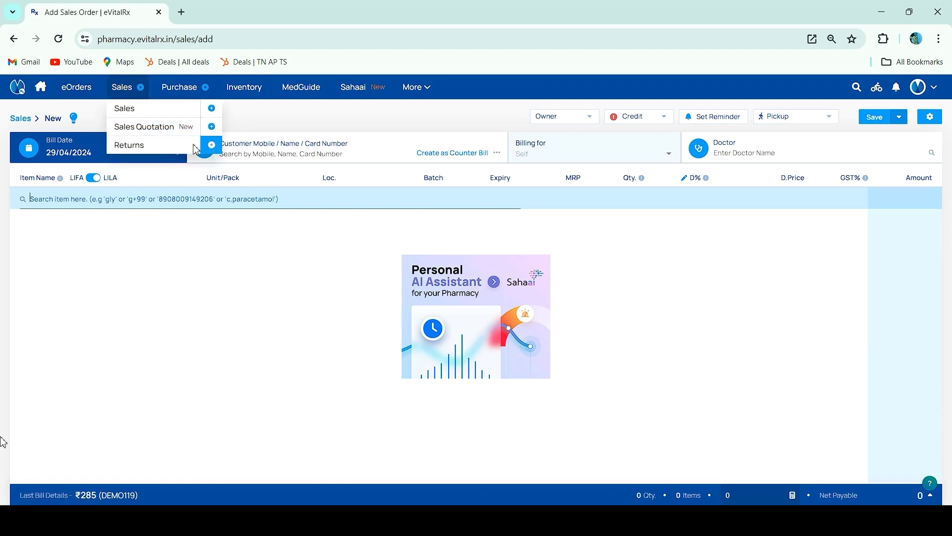
# - Open bill DEMO118, select all its items, and start a sales return from them
pyautogui.click(132, 110)
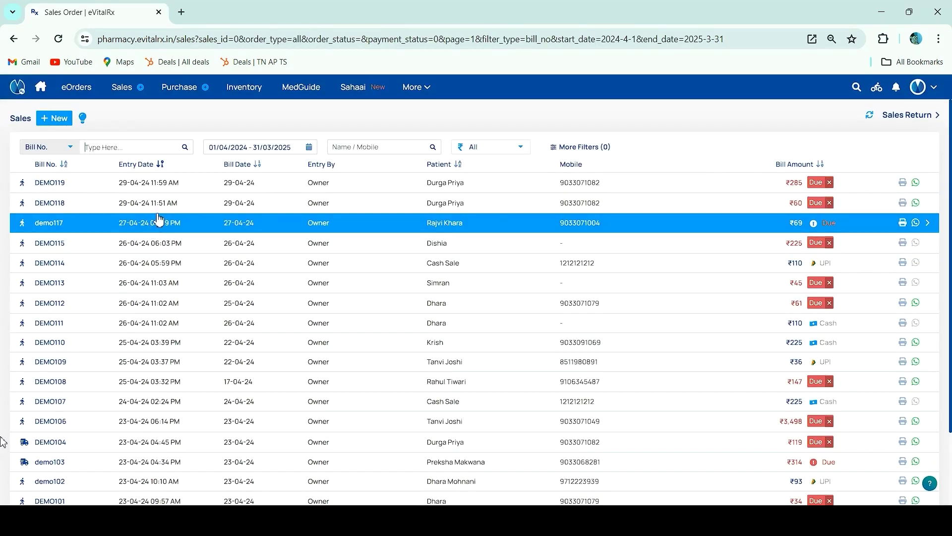
pyautogui.click(195, 209)
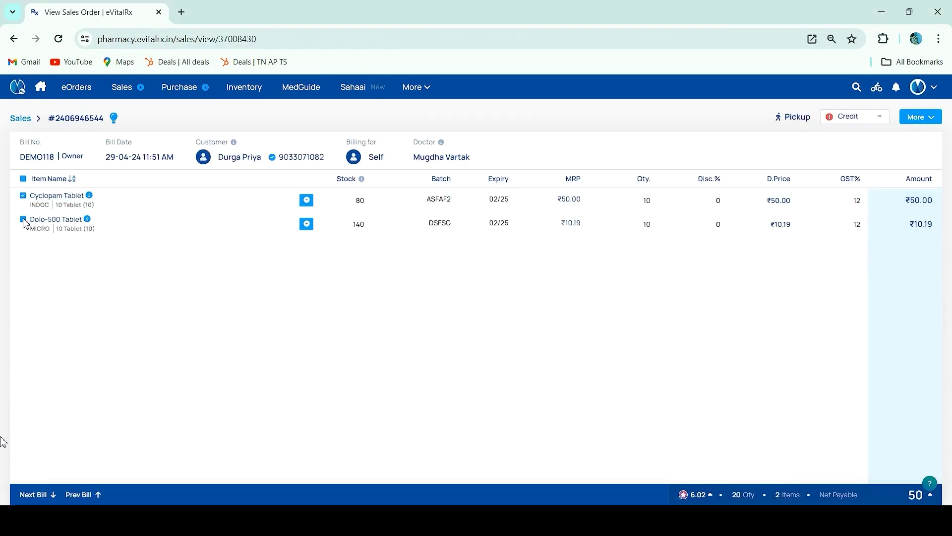
pyautogui.click(23, 180)
pyautogui.click(924, 114)
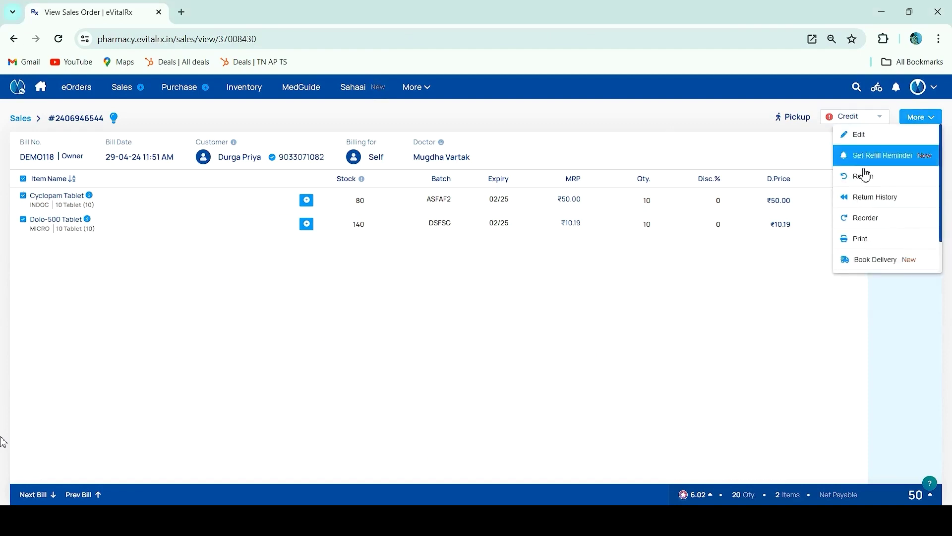
pyautogui.click(865, 176)
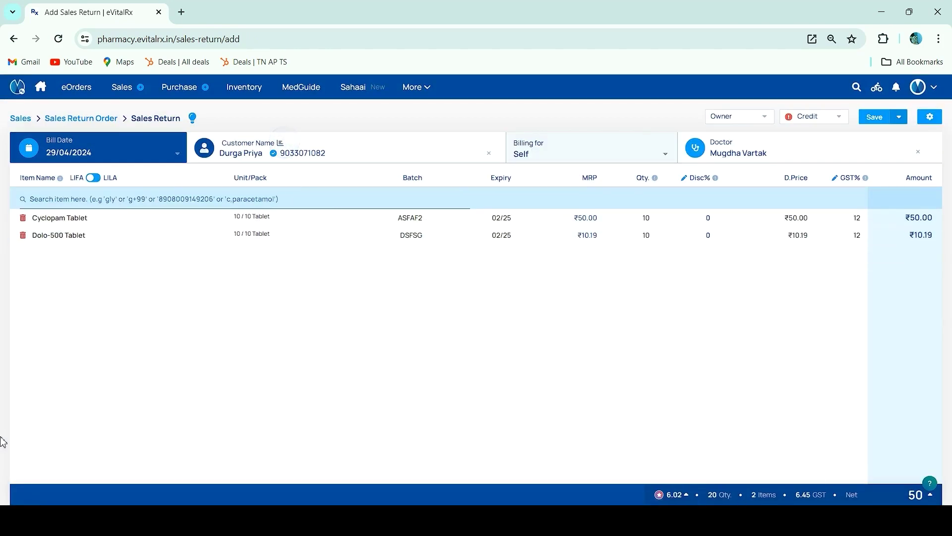
# - Check the 6.02 points being revoked, then save the sales return
pyautogui.click(671, 498)
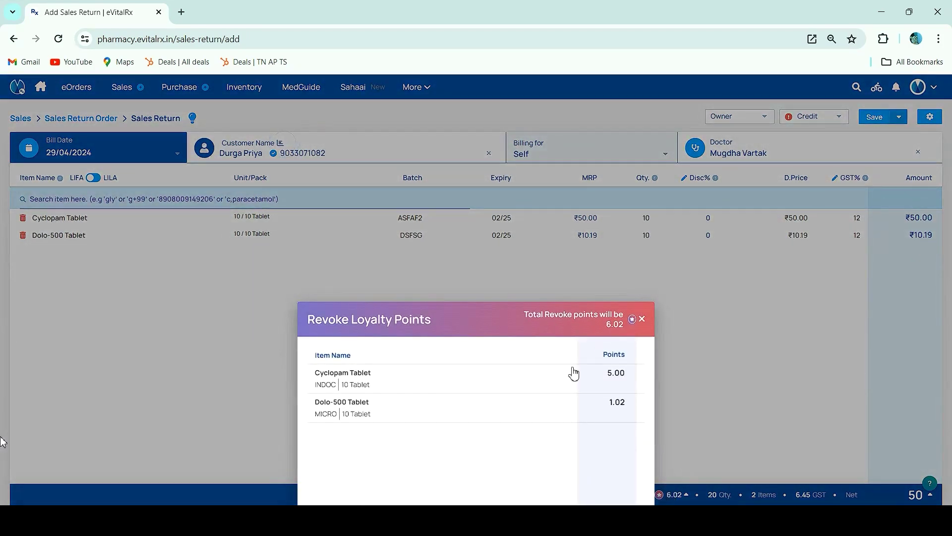
pyautogui.click(642, 321)
pyautogui.click(875, 117)
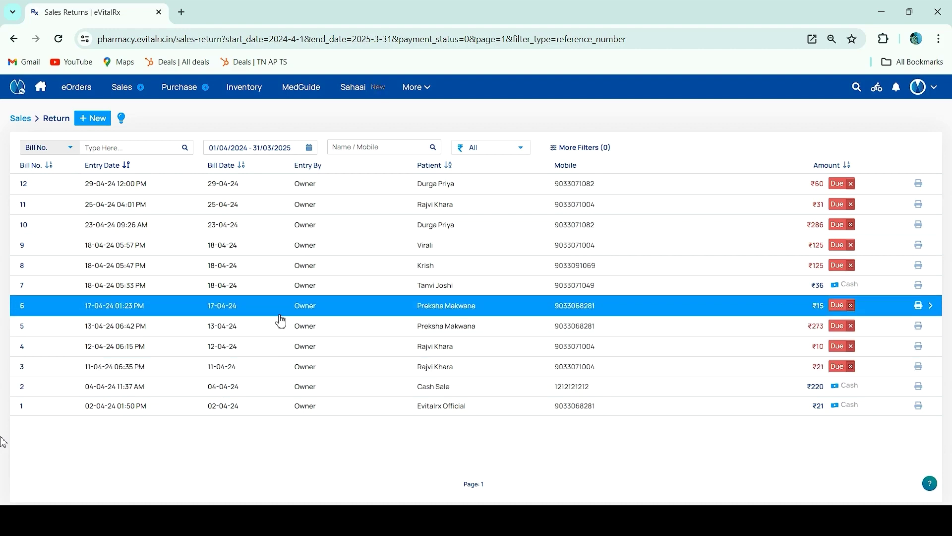
# - Open the Cash Management report from the More menu
pyautogui.click(421, 88)
pyautogui.click(430, 225)
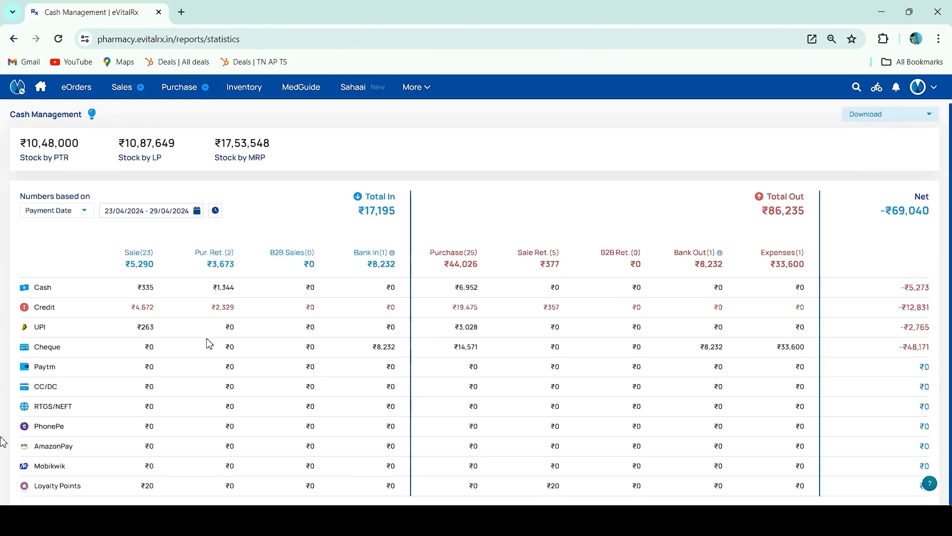